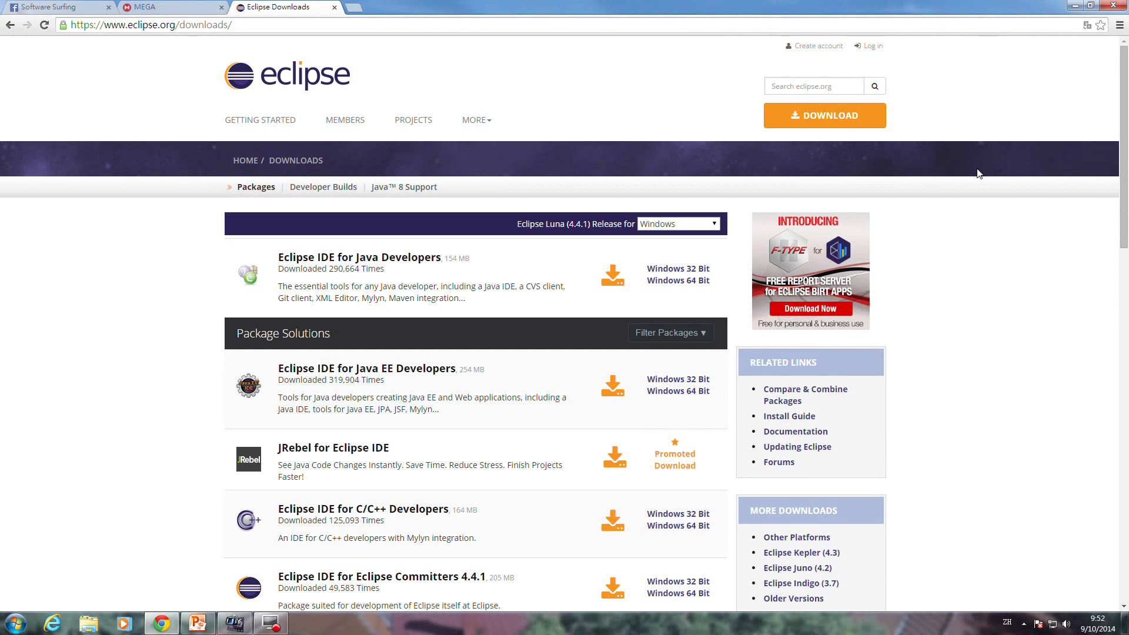
Step: Inspect the eclipse-jee-juno-win32-x86_64 zip archive and its extracted folder in Java 7 on drive D
key("ctrl+shift+Tab")
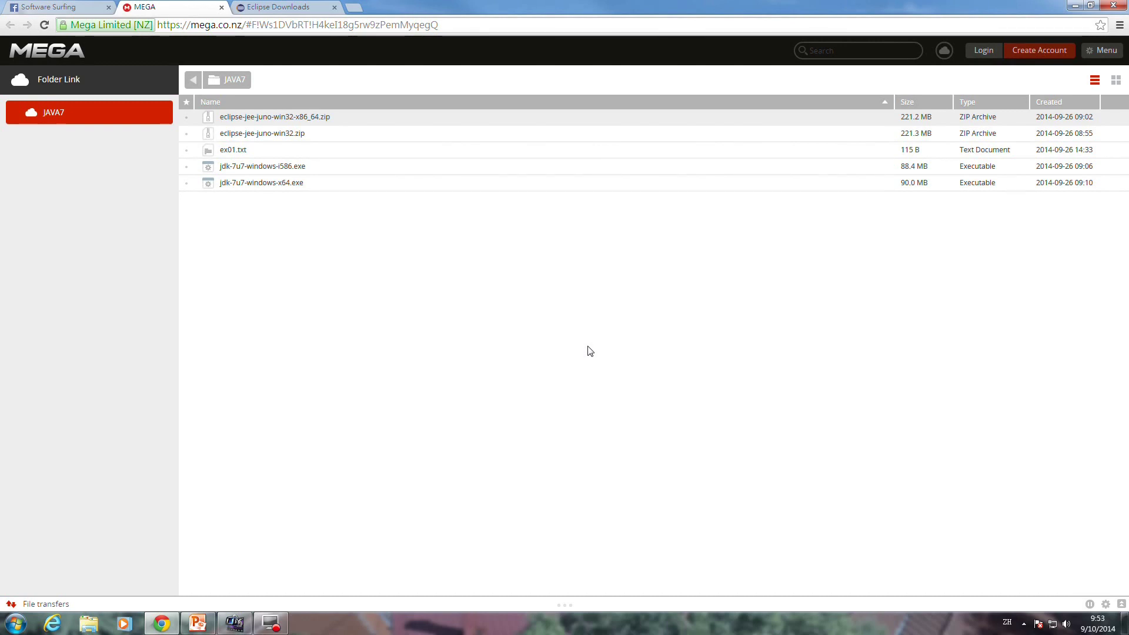
key("super+e")
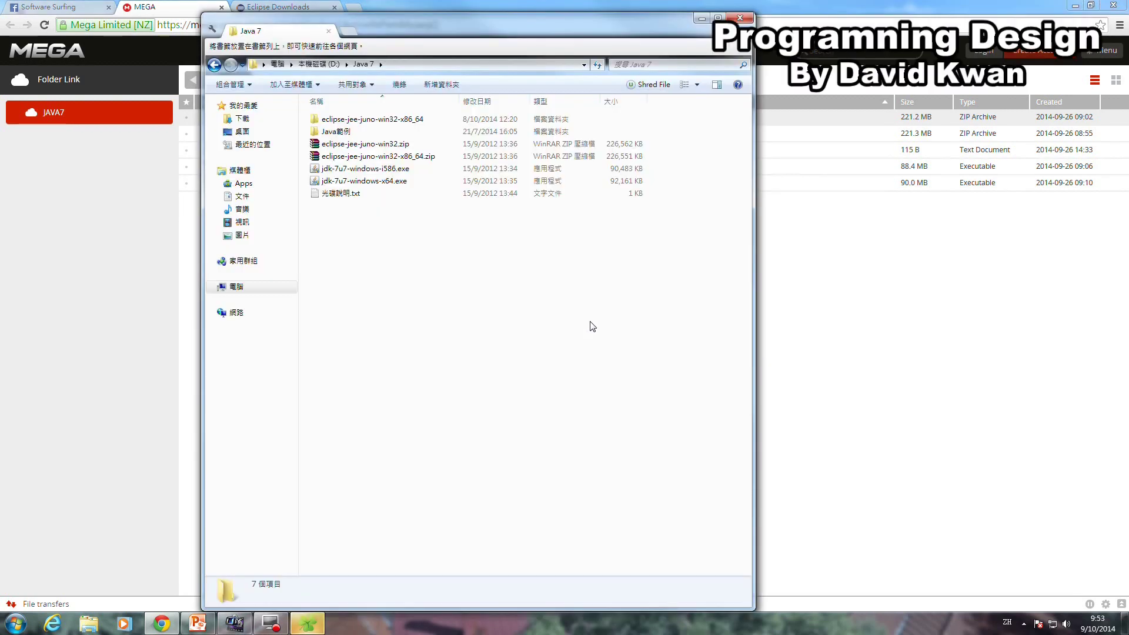
double_click(424, 157)
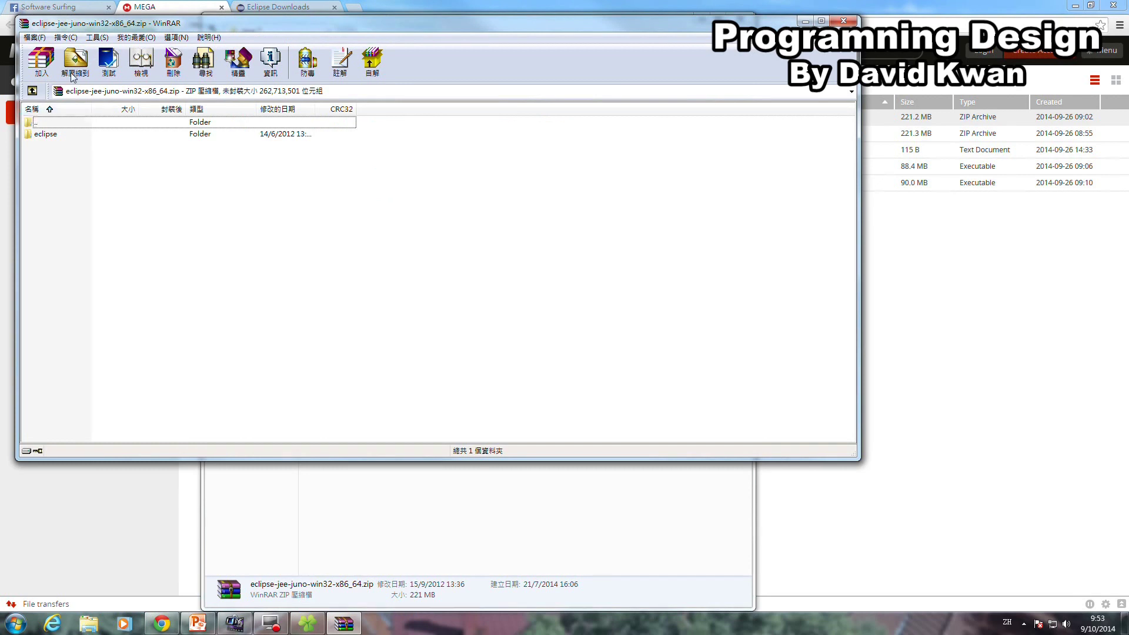
key("Escape")
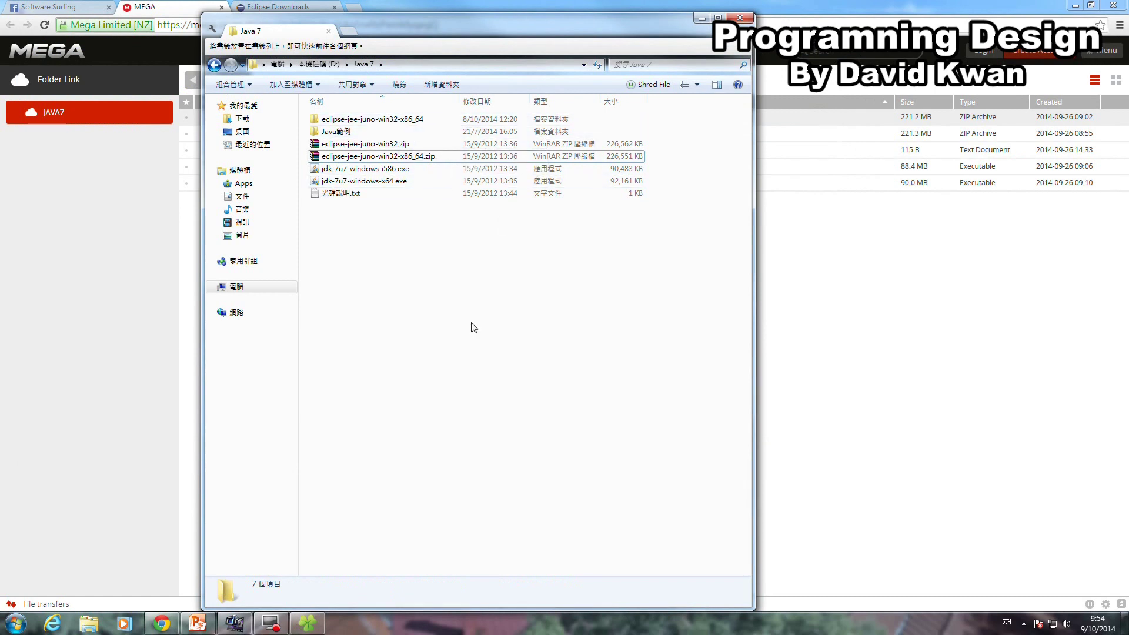
double_click(408, 120)
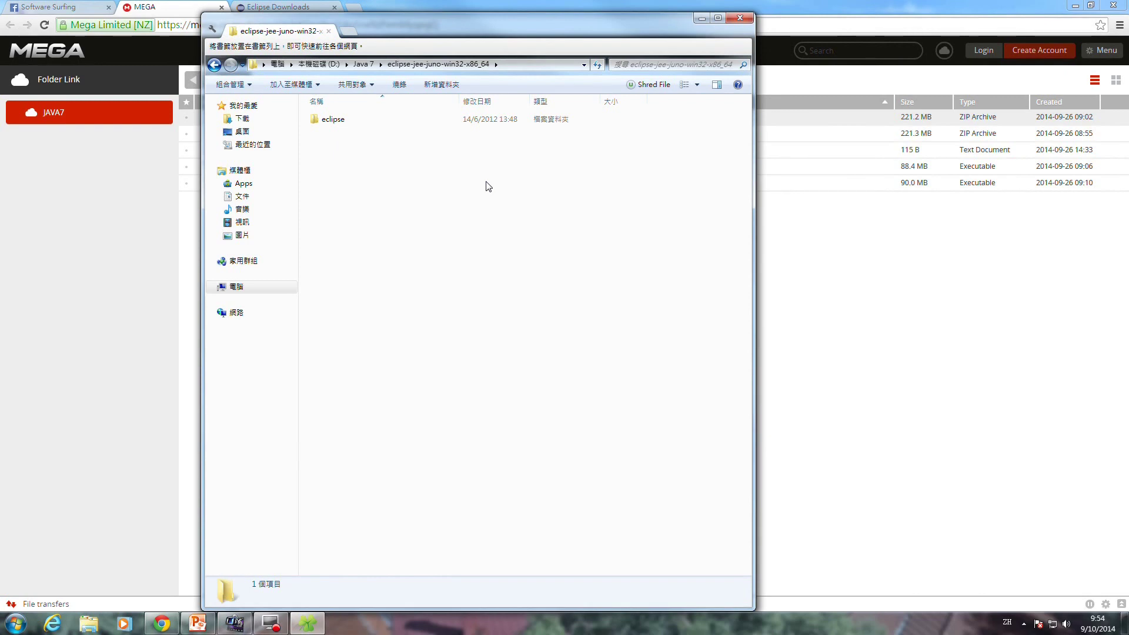
Step: Launch eclipse.exe from the eclipse folder inside D:\java programming
key("ctrl+t")
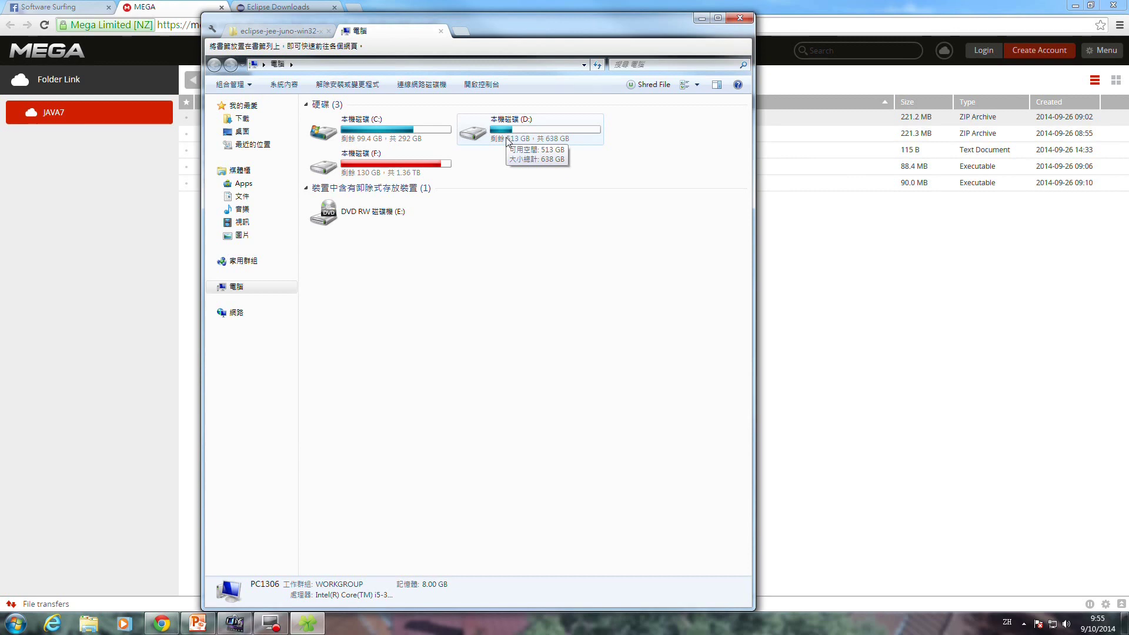
double_click(507, 141)
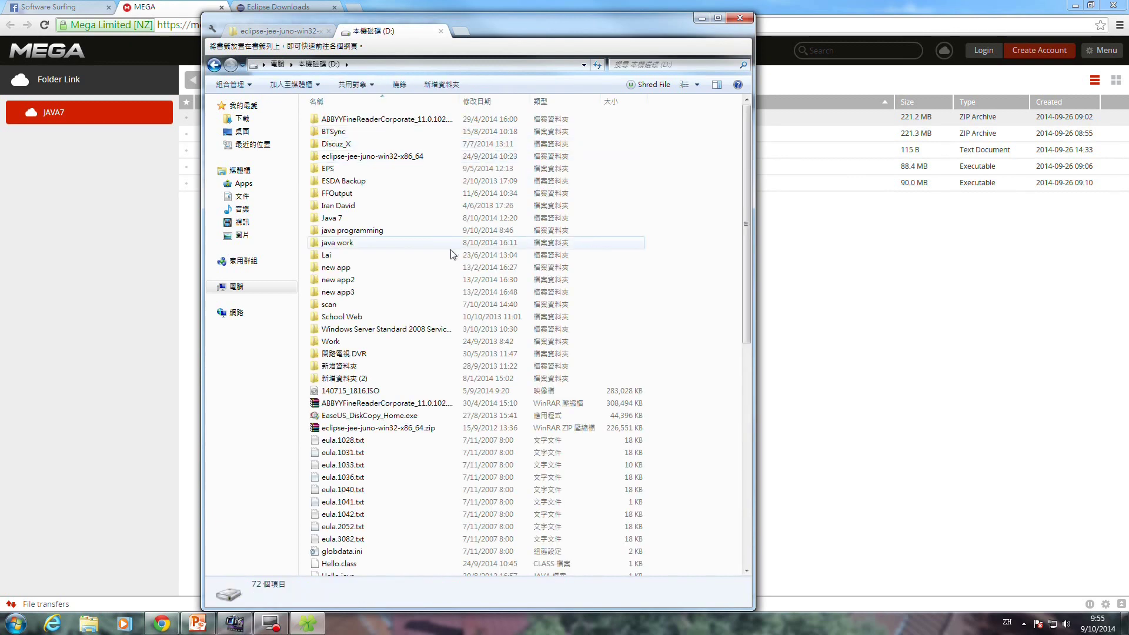
double_click(371, 230)
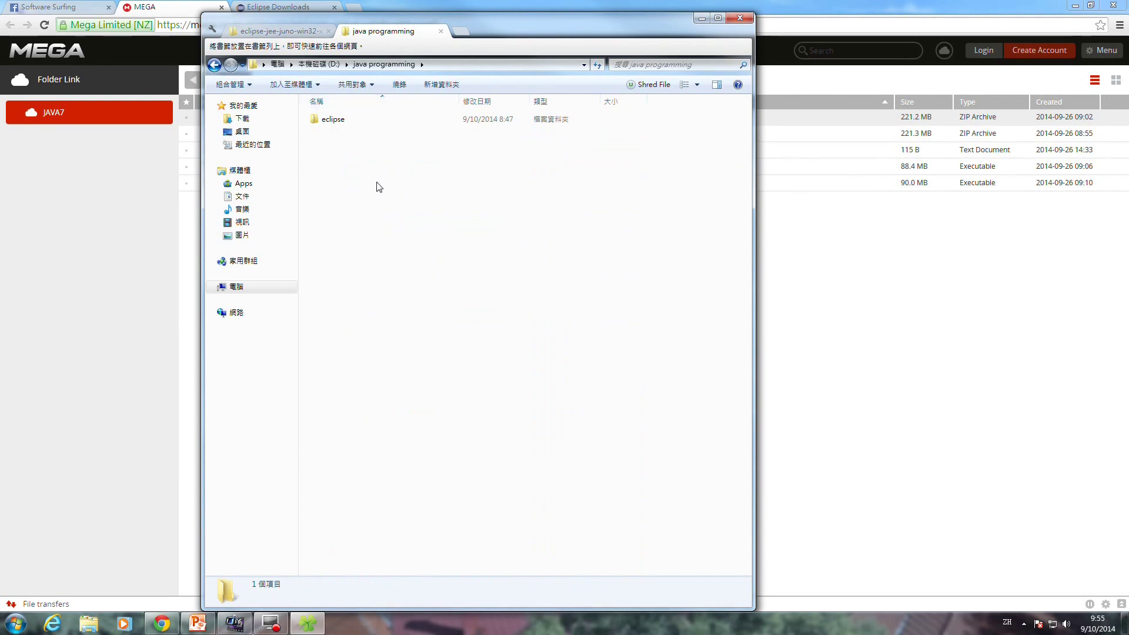
double_click(329, 119)
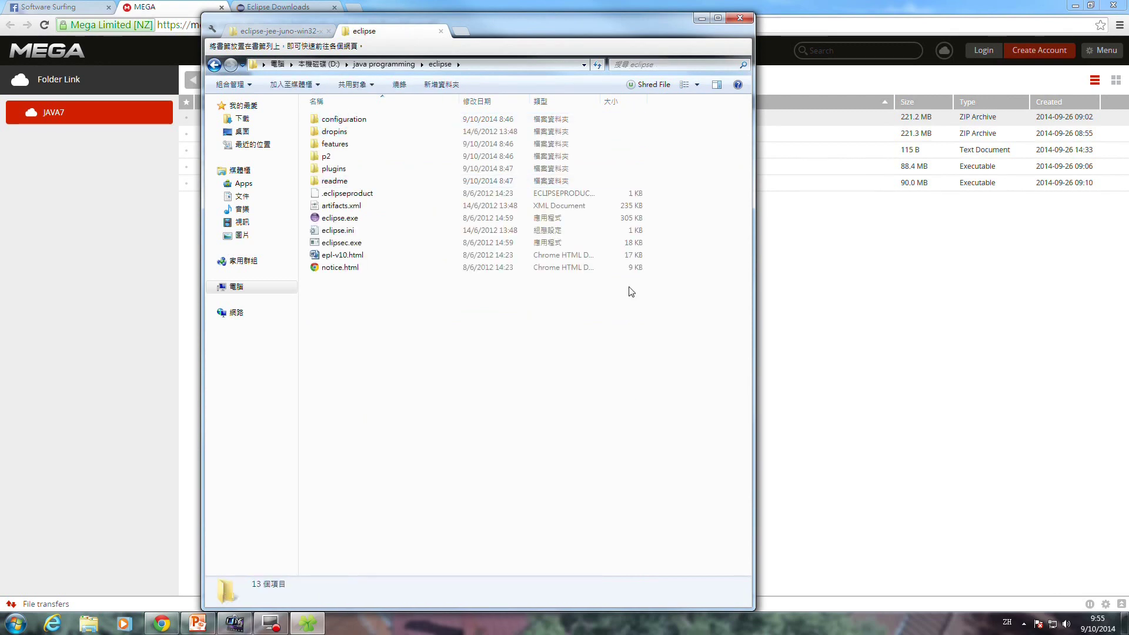
double_click(347, 219)
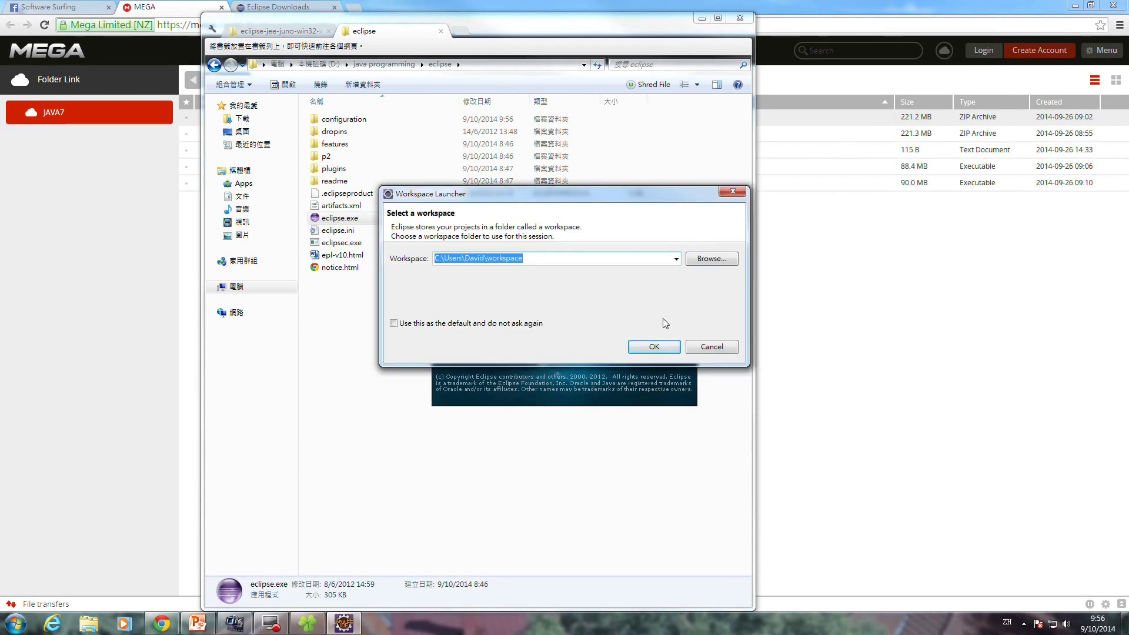
Step: Choose the java programming folder on drive D as the workspace and start Eclipse with it
left_click(713, 259)
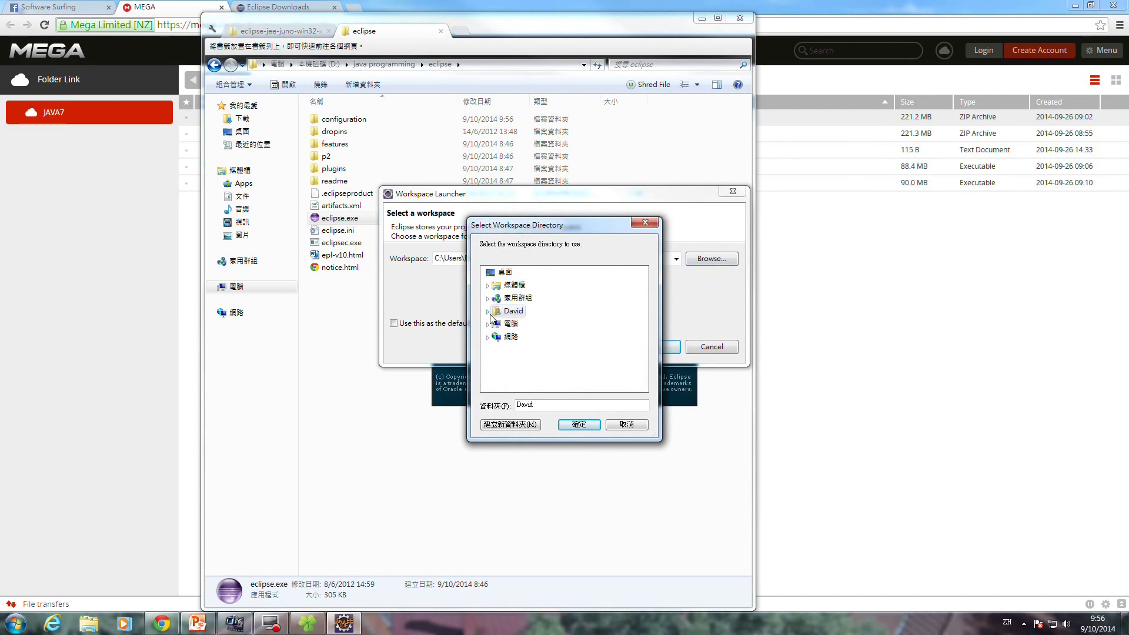
double_click(496, 323)
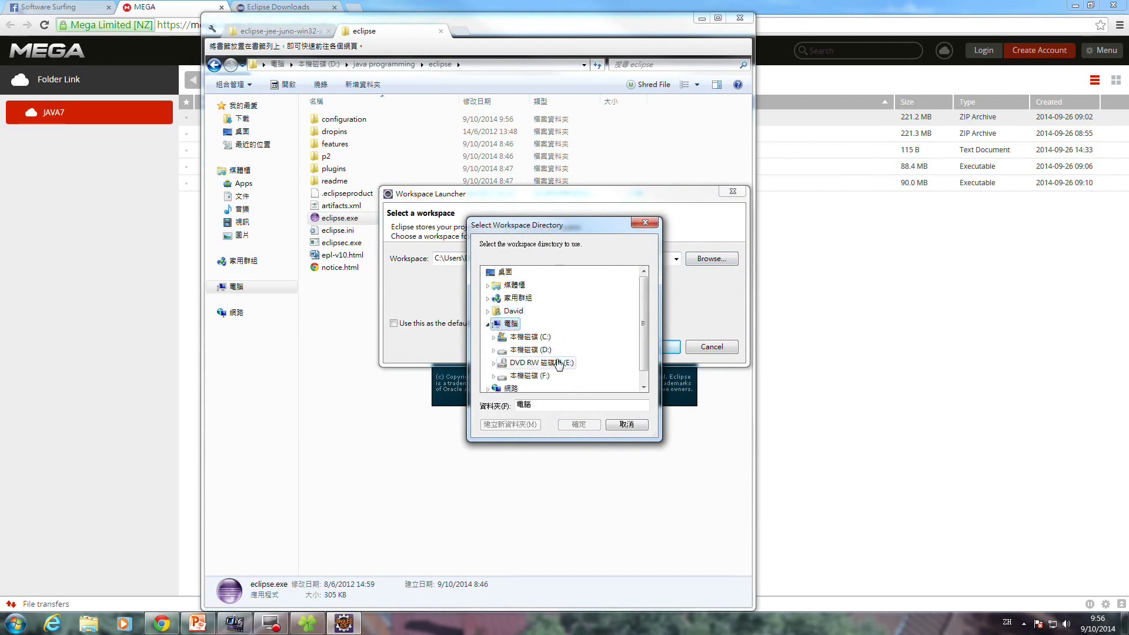
double_click(529, 350)
left_click_drag(645, 299, 645, 326)
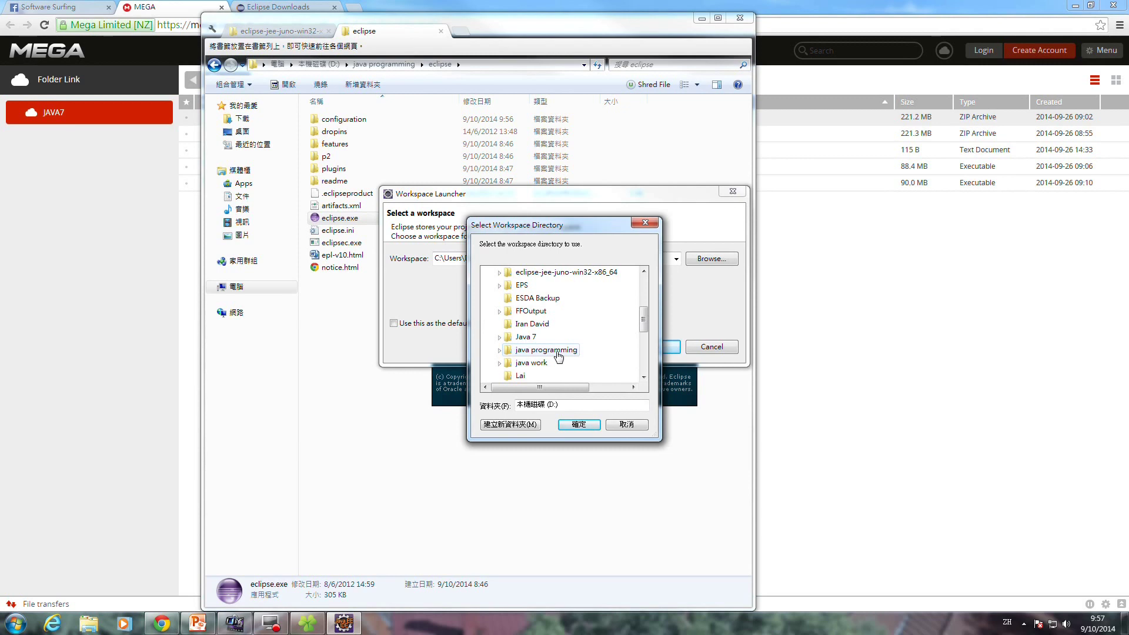
left_click(546, 350)
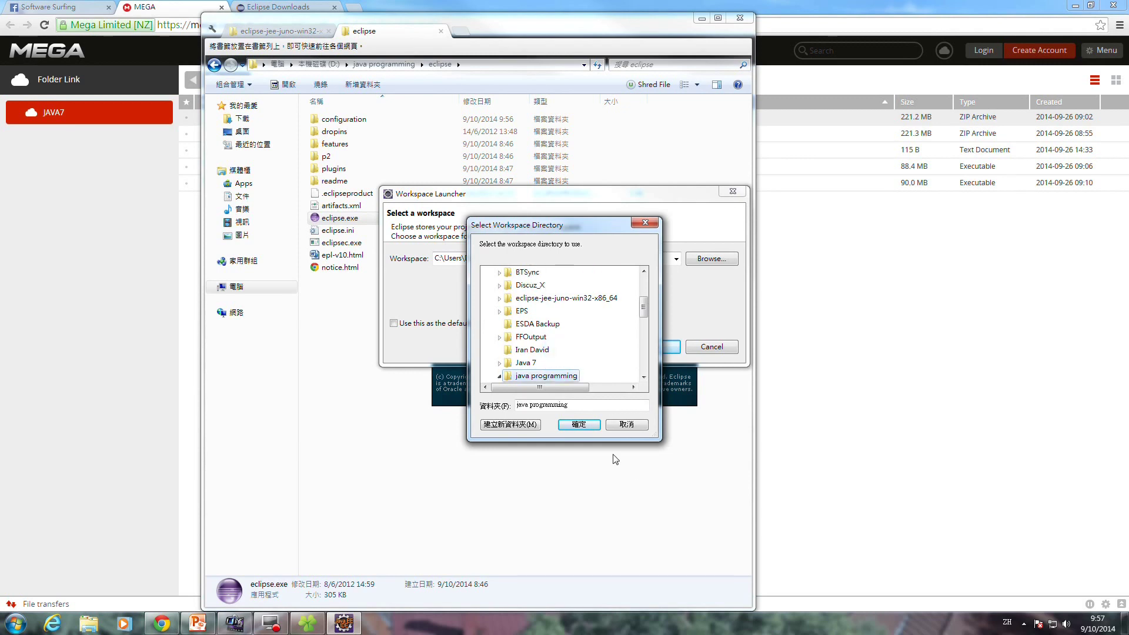
left_click(582, 424)
left_click(655, 347)
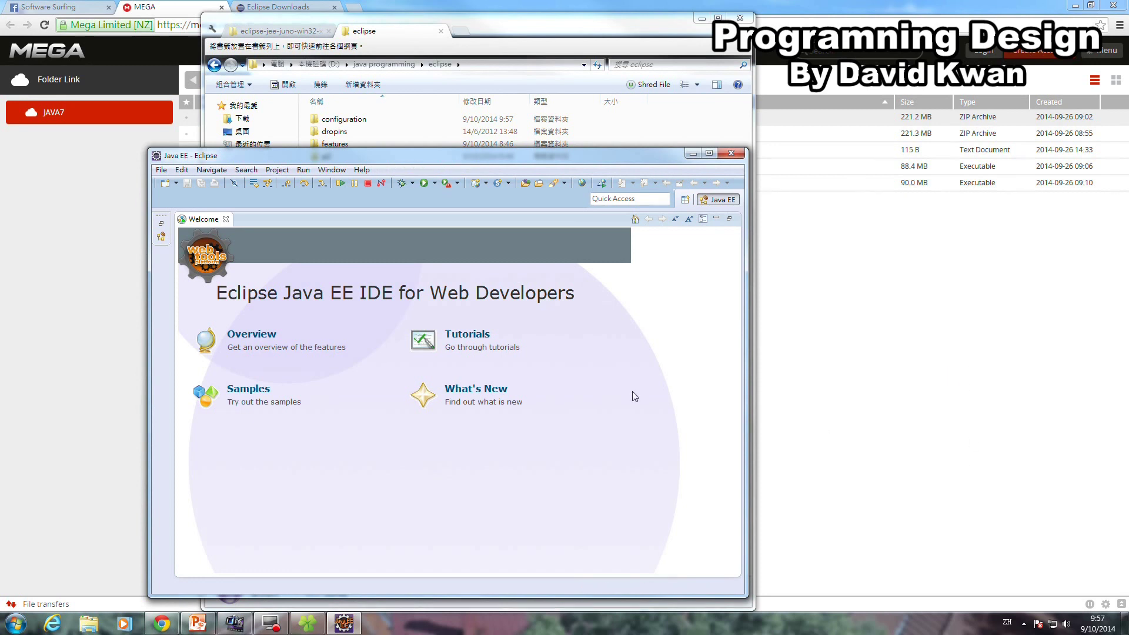
Step: Close the Welcome page and maximize the Eclipse window
left_click(225, 219)
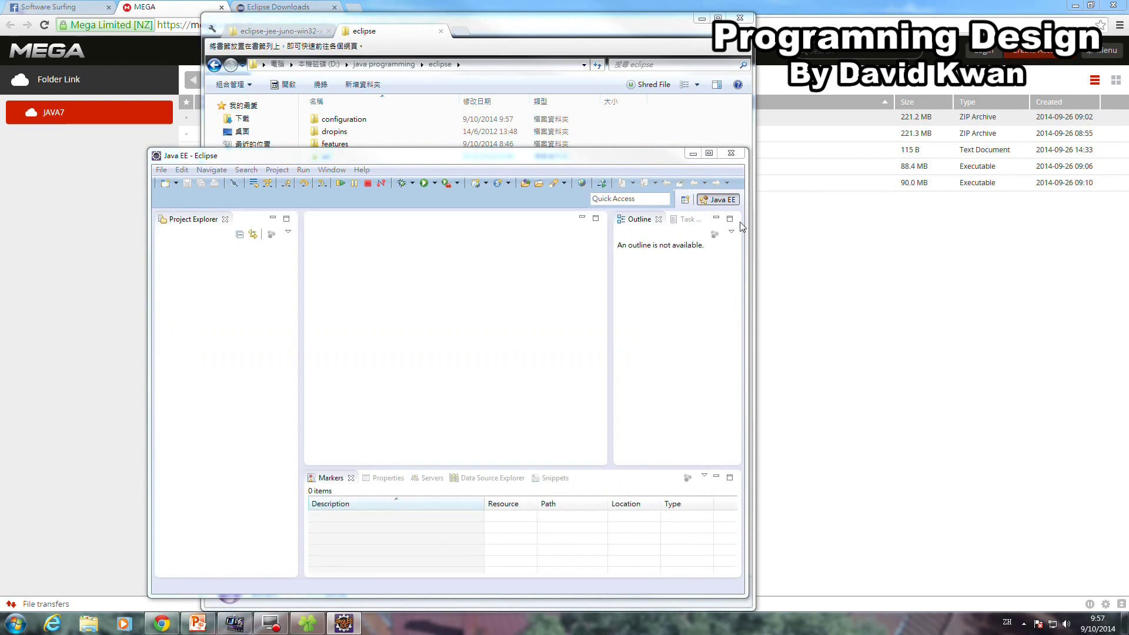
left_click(709, 153)
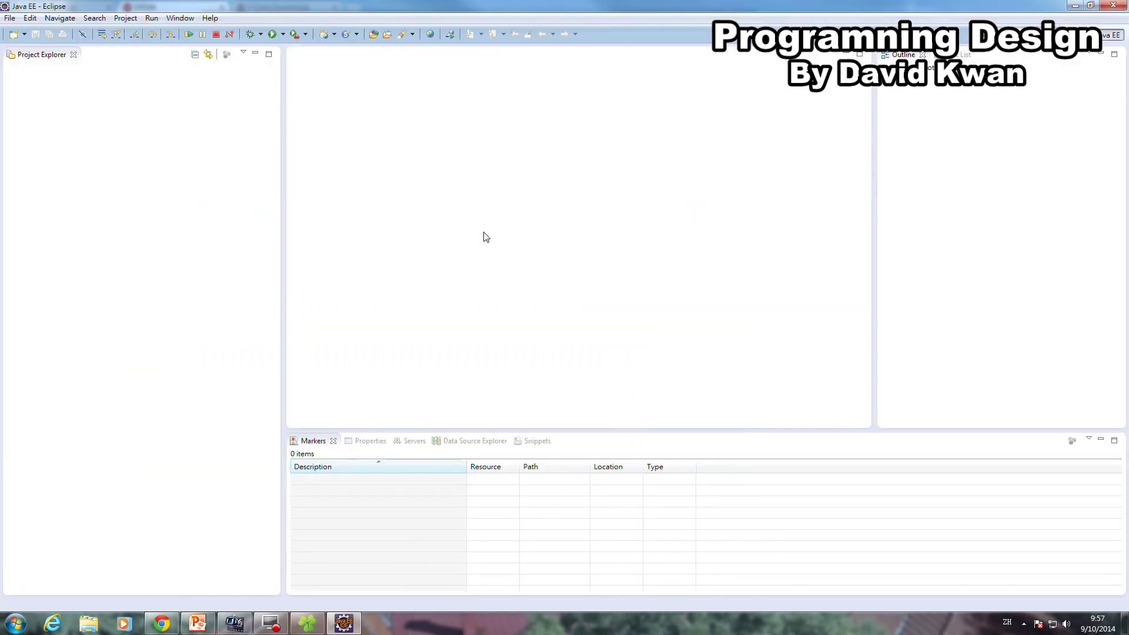
Step: Start a new project and choose the Java Project wizard from the Java category
left_click(11, 18)
left_click(11, 18)
left_click(30, 18)
mouse_move(7, 21)
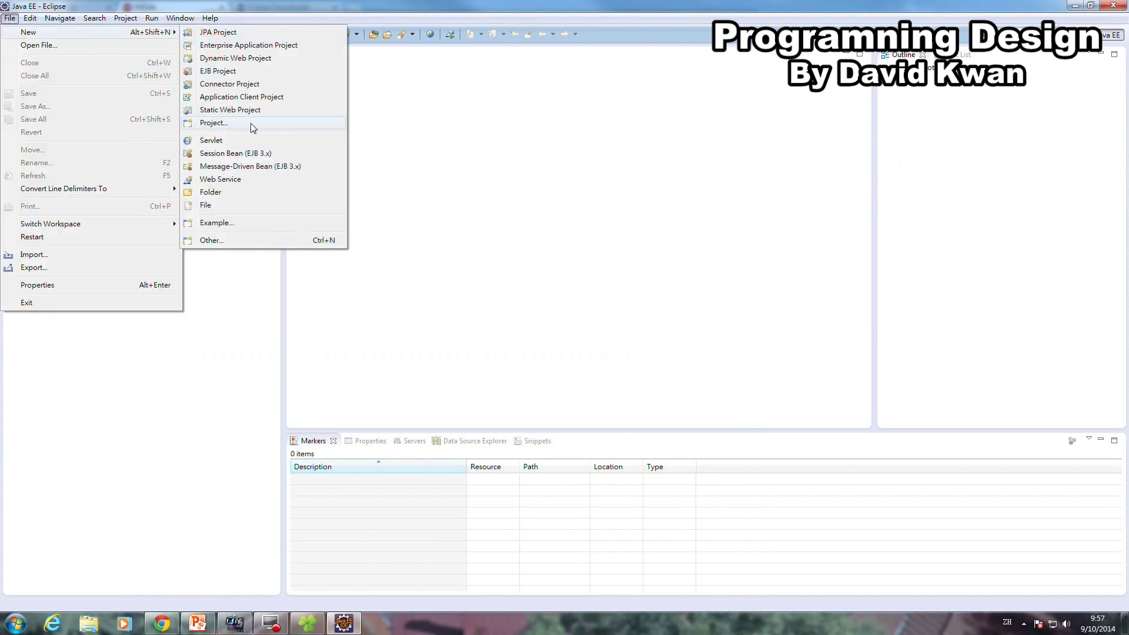
left_click(251, 123)
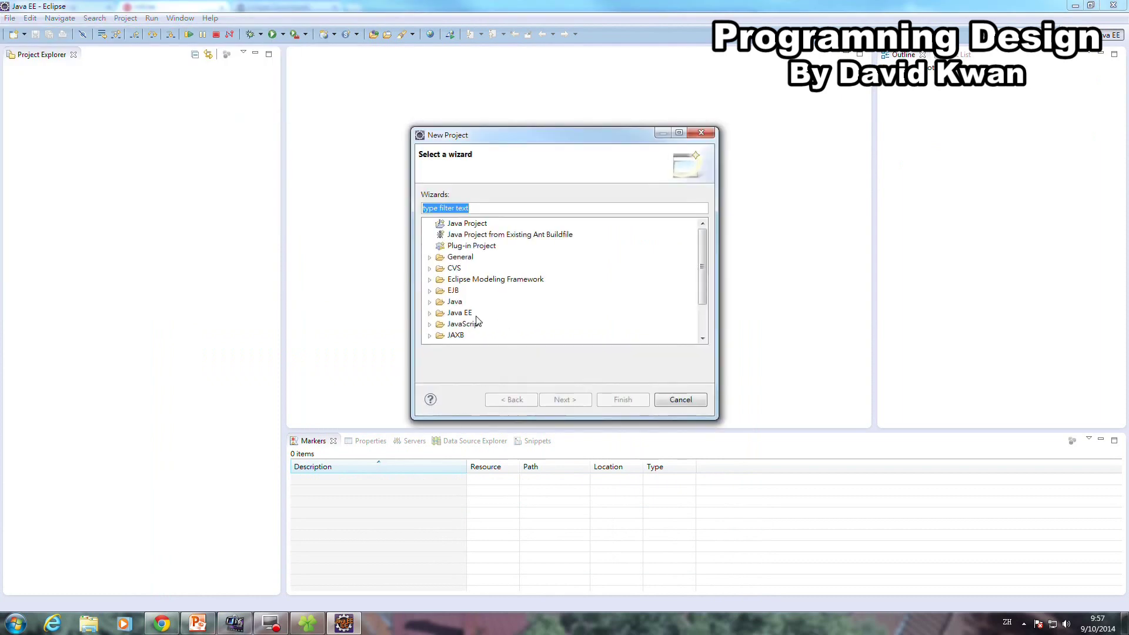
left_click(455, 302)
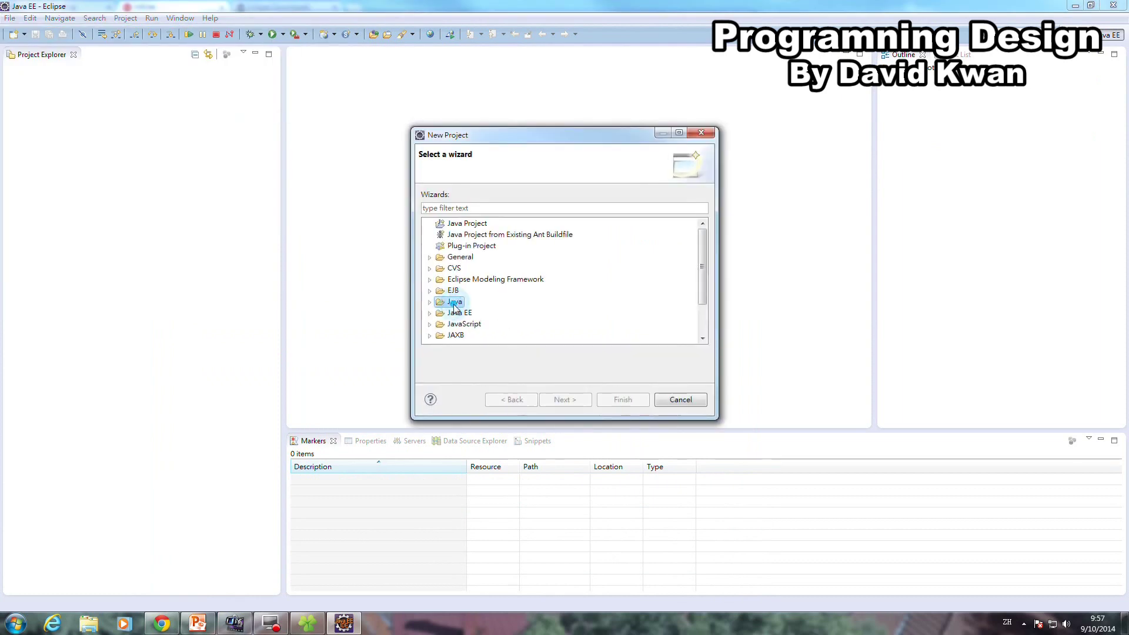
double_click(456, 303)
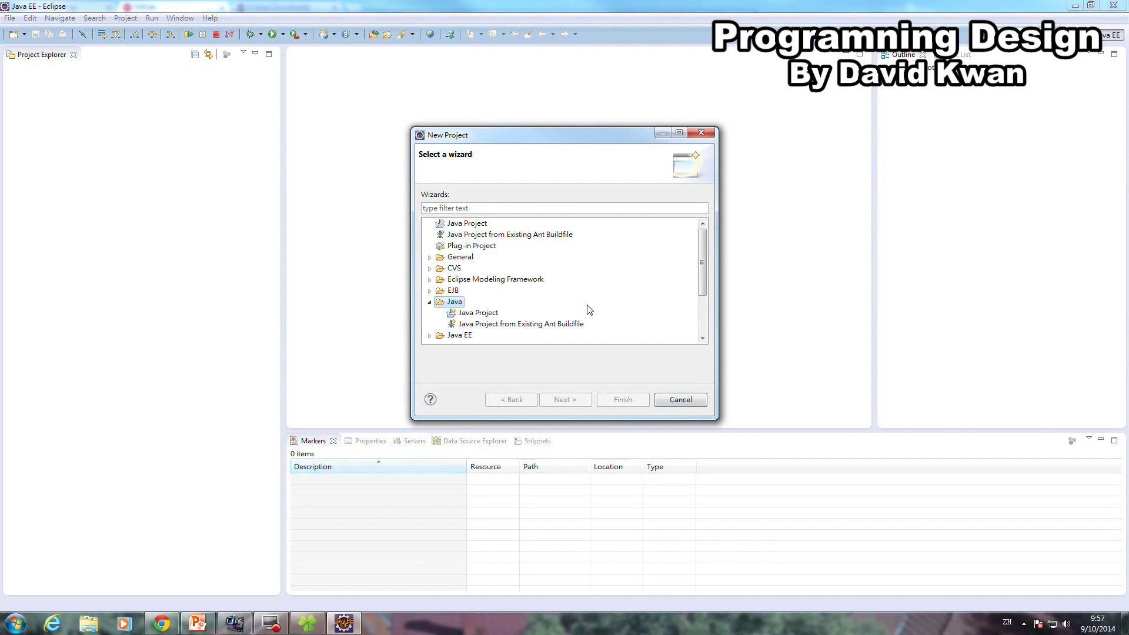
left_click(479, 313)
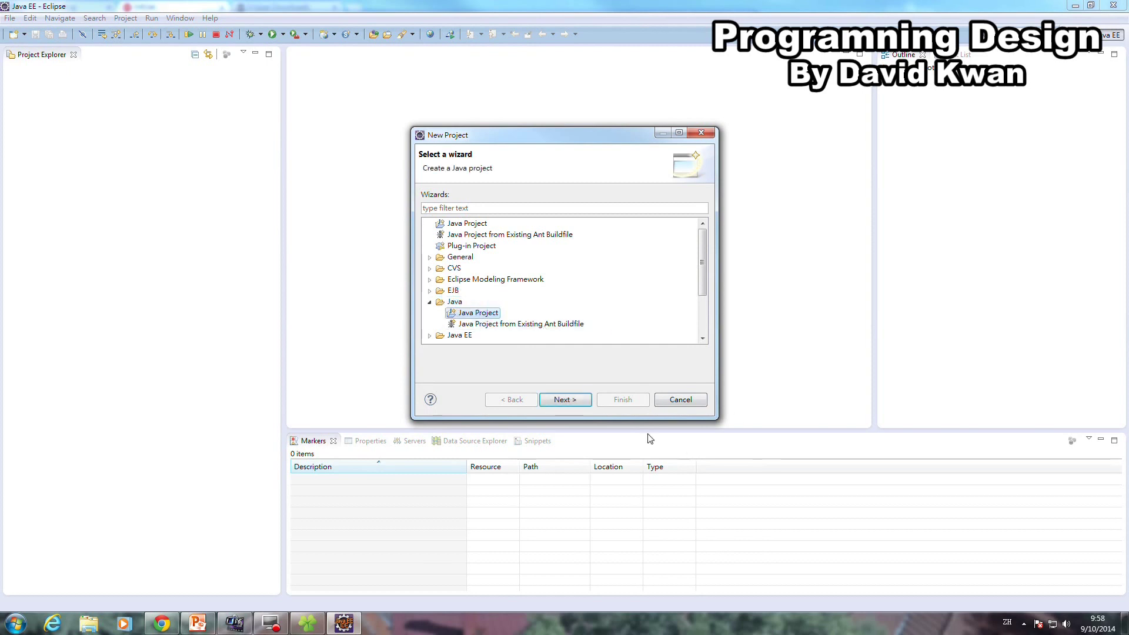
left_click(571, 398)
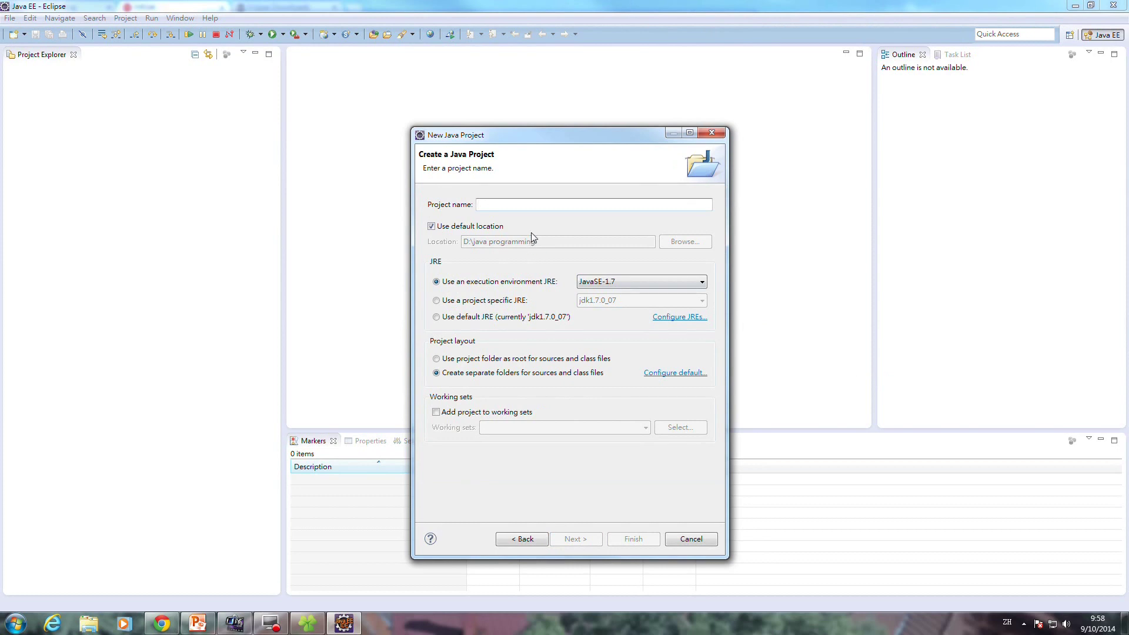
Step: Name the Java project One, create it with the default settings, and accept opening the Java perspective
left_click(578, 200)
type("One")
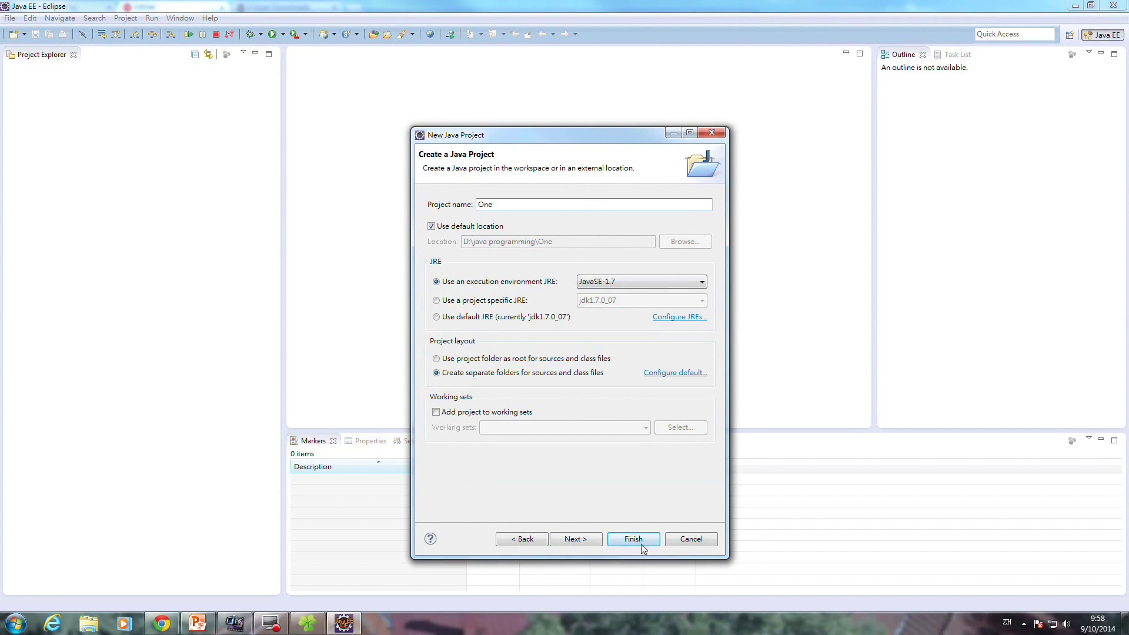
left_click(575, 539)
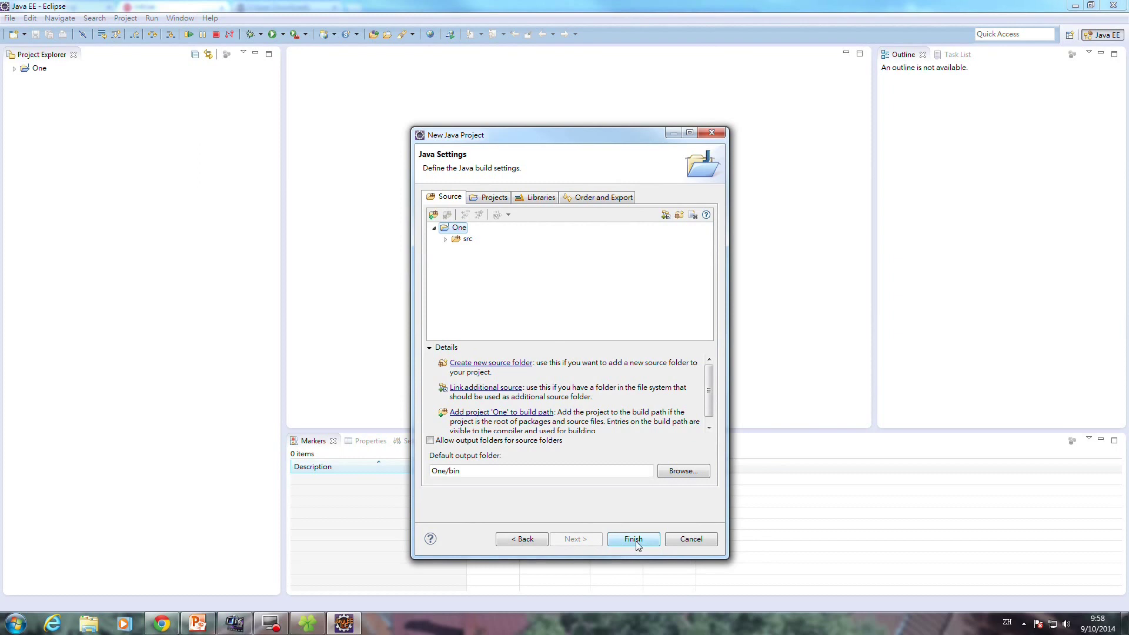
left_click(635, 539)
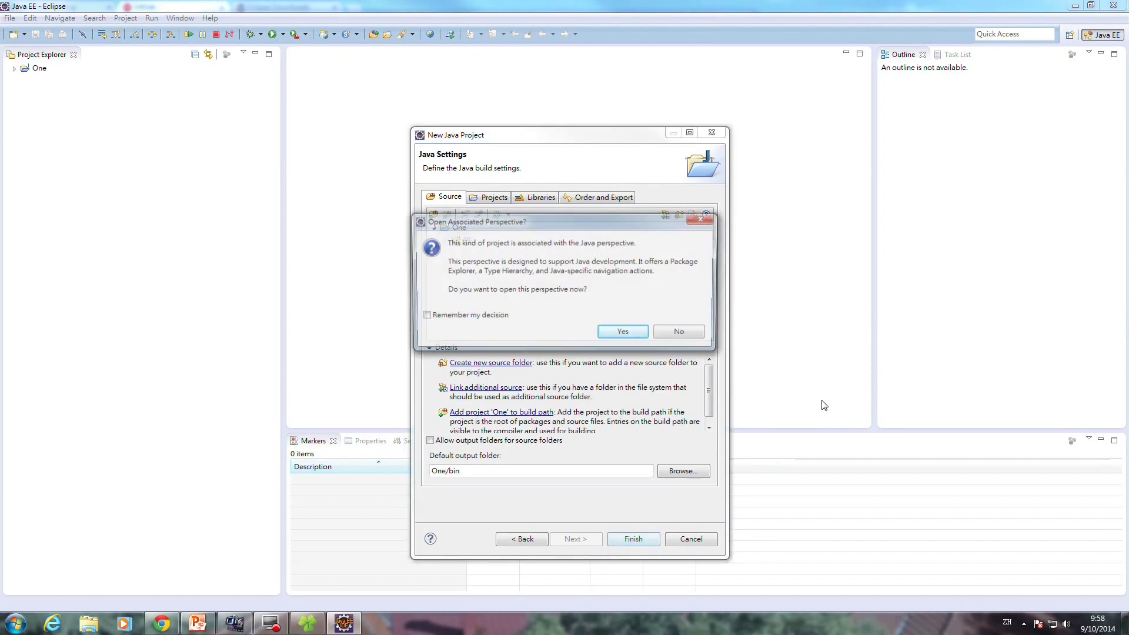
left_click(626, 332)
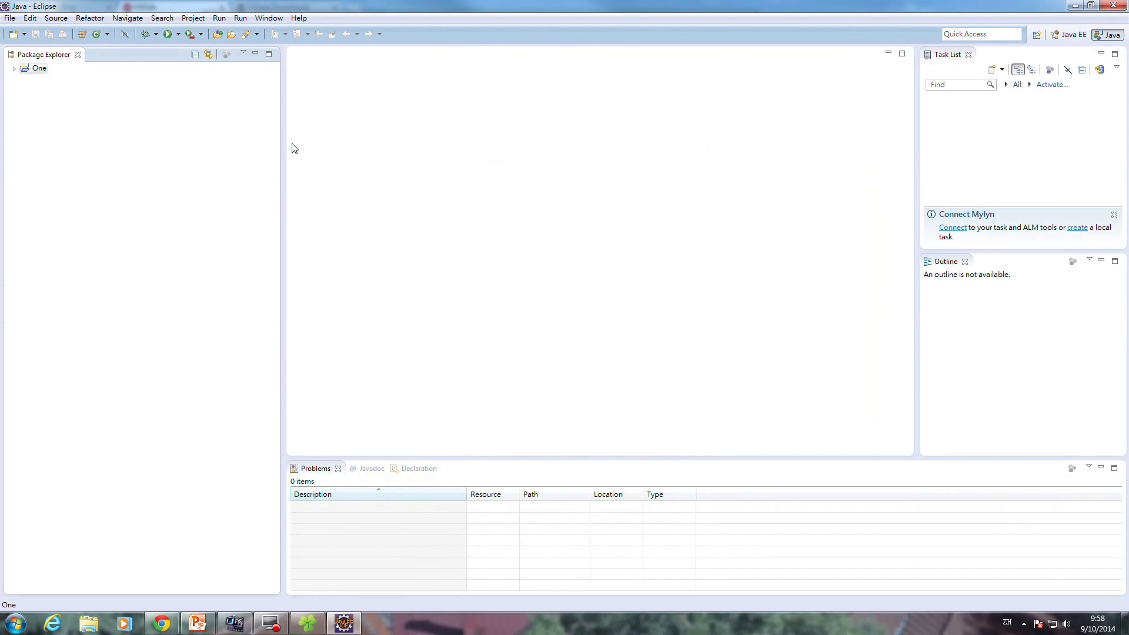
Step: Create a Java class named ex01 in package ch01 of project One, including the public static void main method stub
left_click(11, 19)
mouse_move(36, 33)
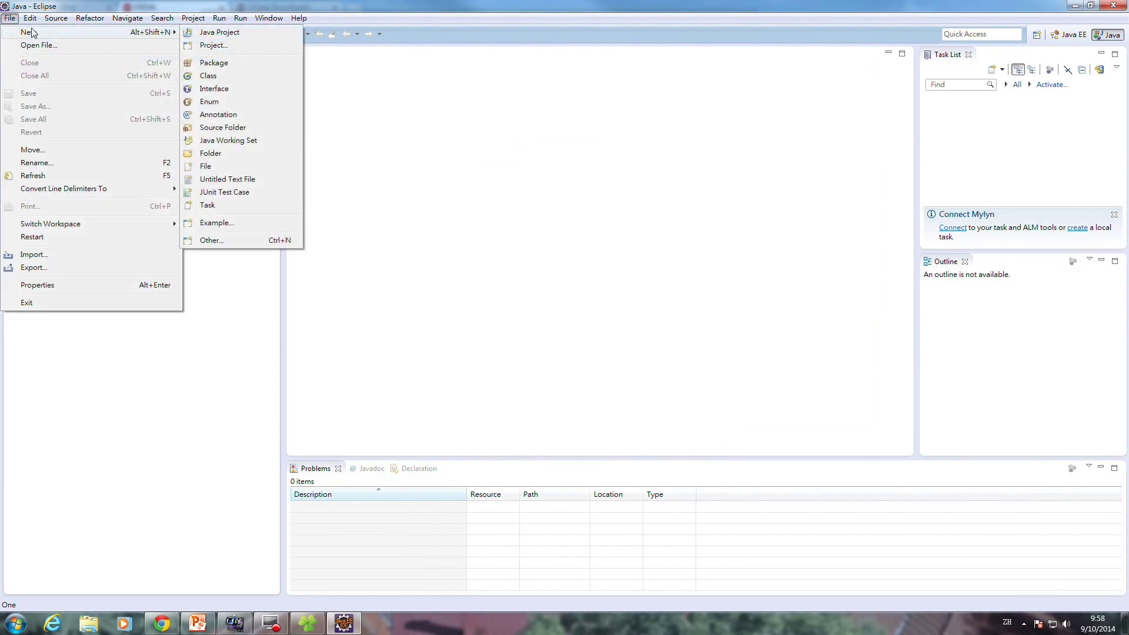
left_click(240, 78)
left_click(482, 137)
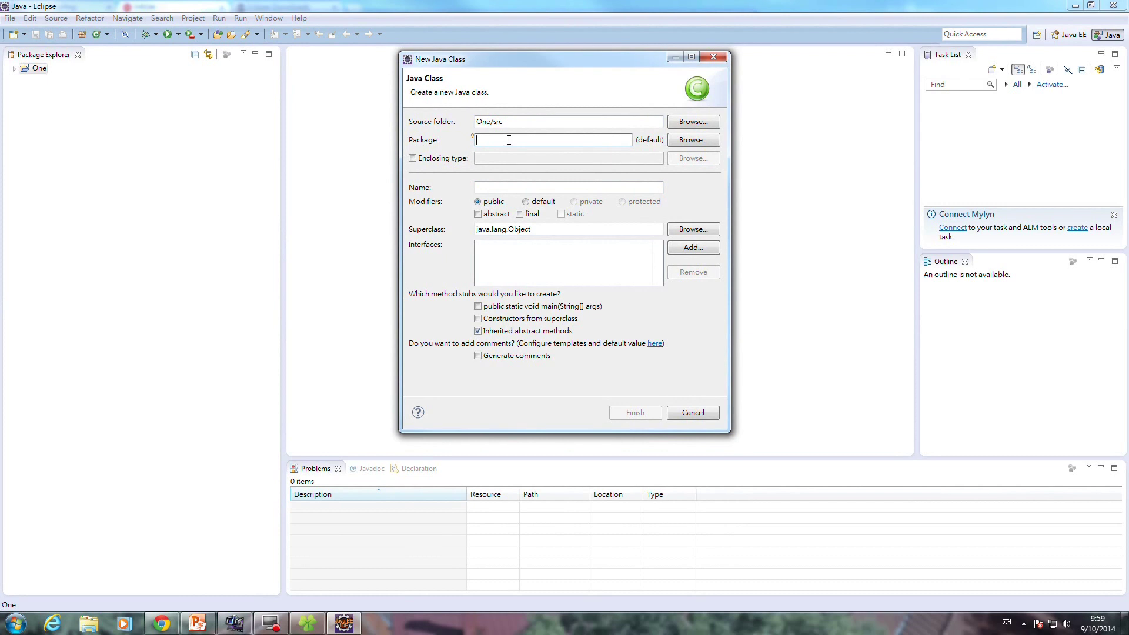
type("ch01")
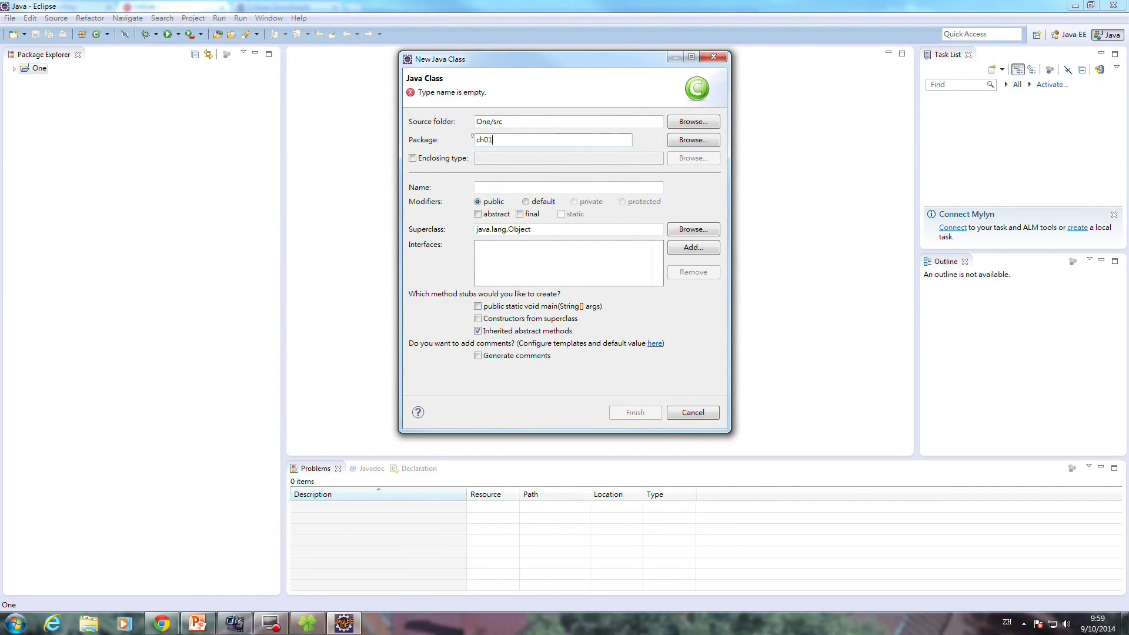
left_click(506, 187)
type("ex01")
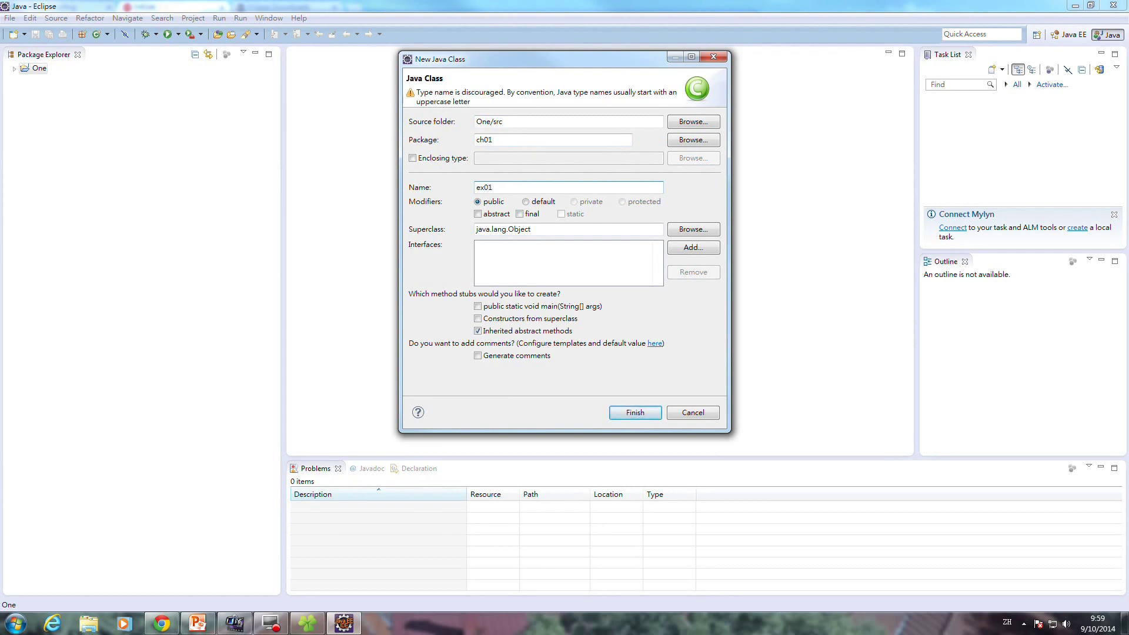
left_click(478, 307)
left_click(633, 414)
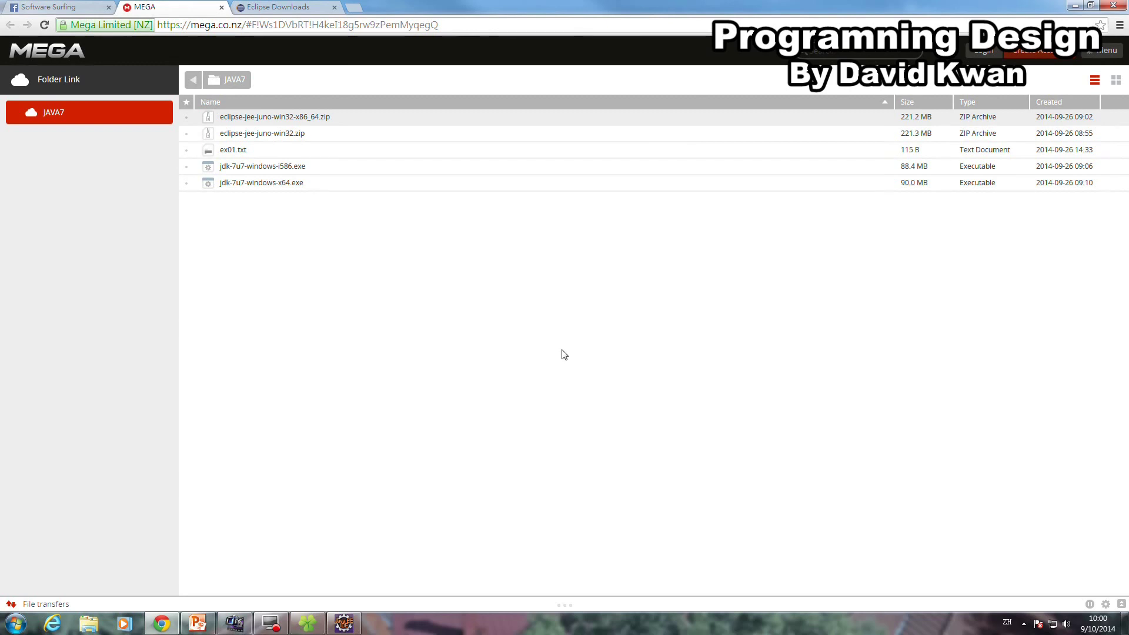
Step: Download ex01.txt from the JAVA7 folder on MEGA and open the downloaded file
left_click(229, 148)
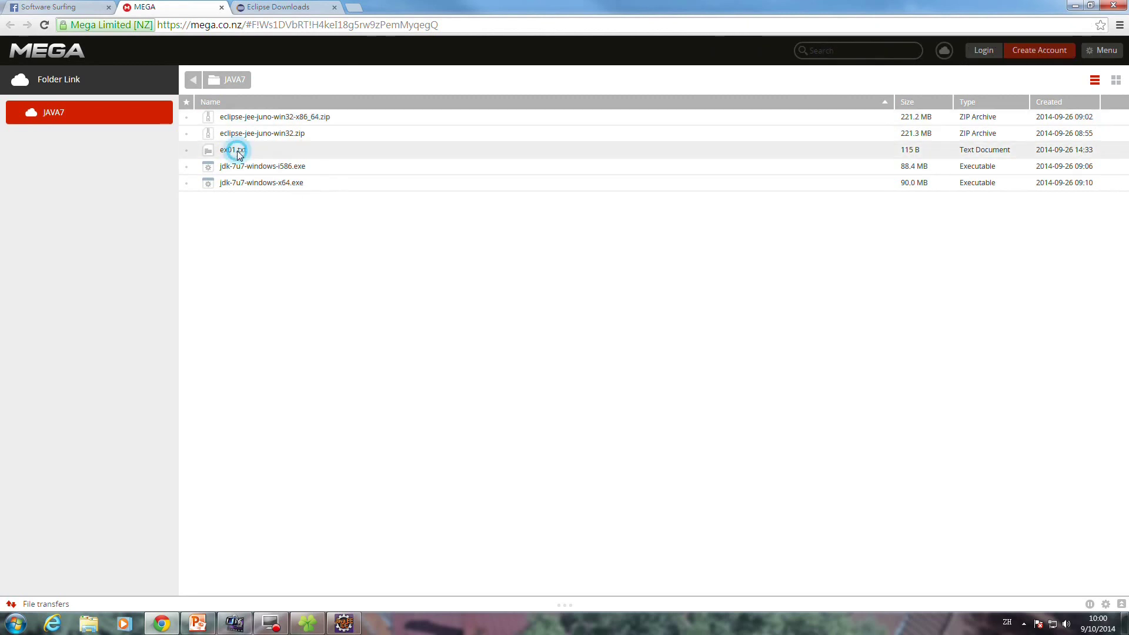
left_click(231, 78)
left_click(247, 101)
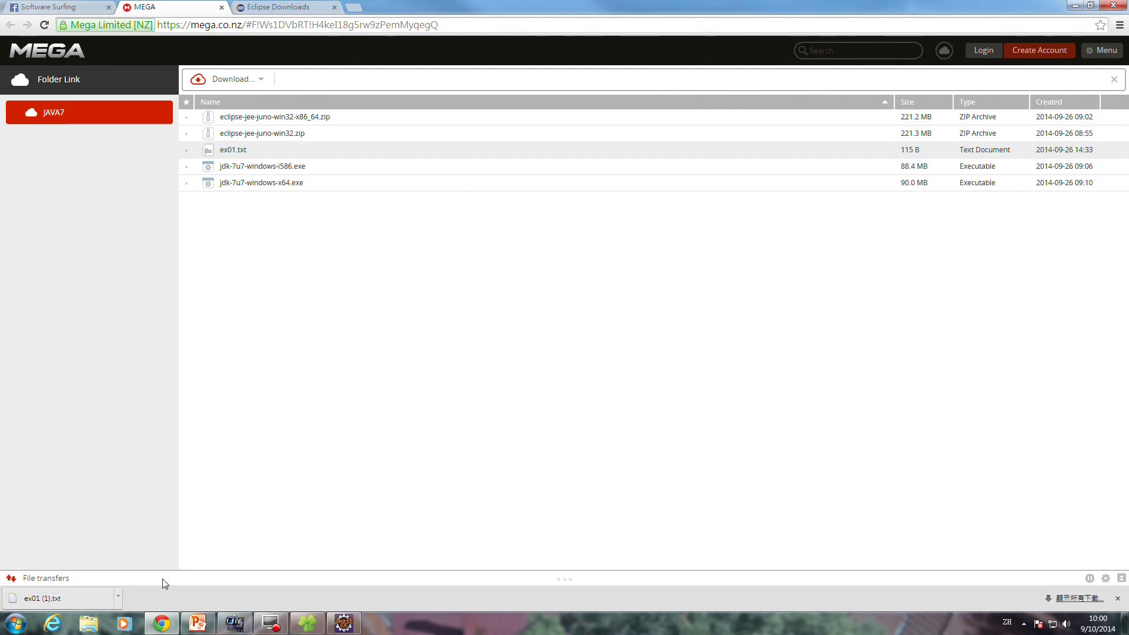
left_click(64, 598)
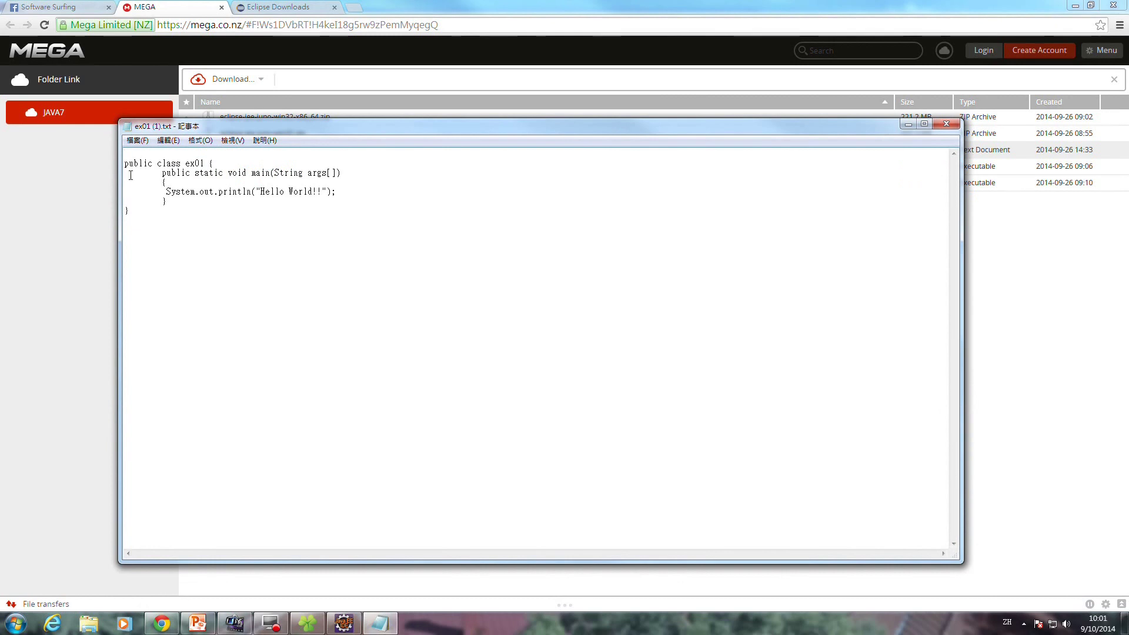
Step: Arrange the Notepad window with the sample code and the Eclipse window side by side
left_click_drag(297, 128, 672, 129)
left_click(344, 623)
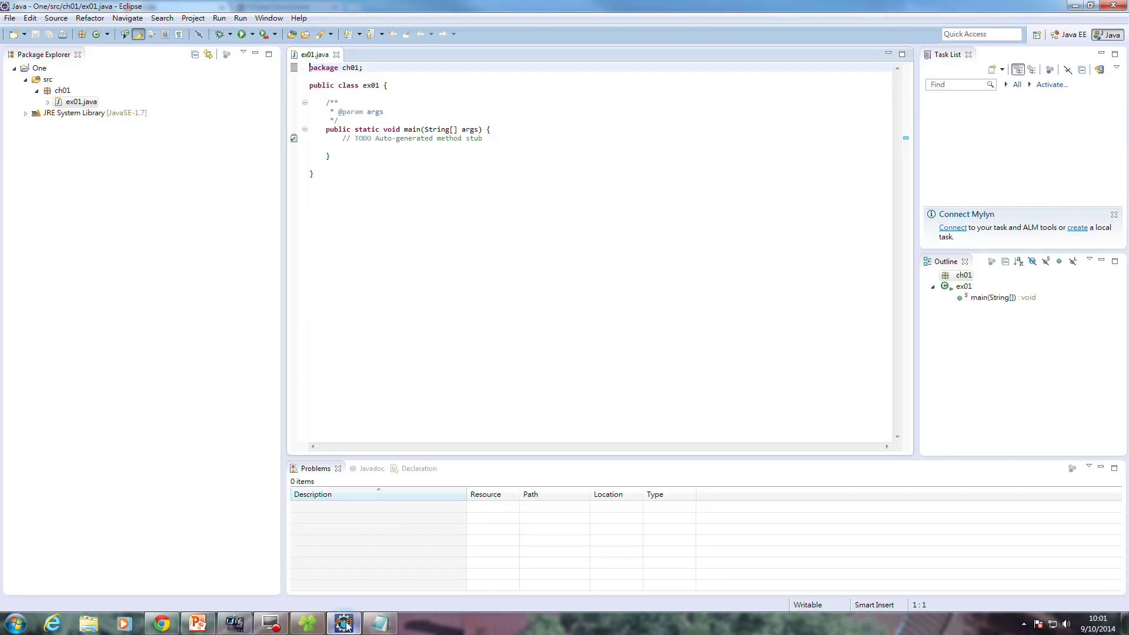
key("super+Left")
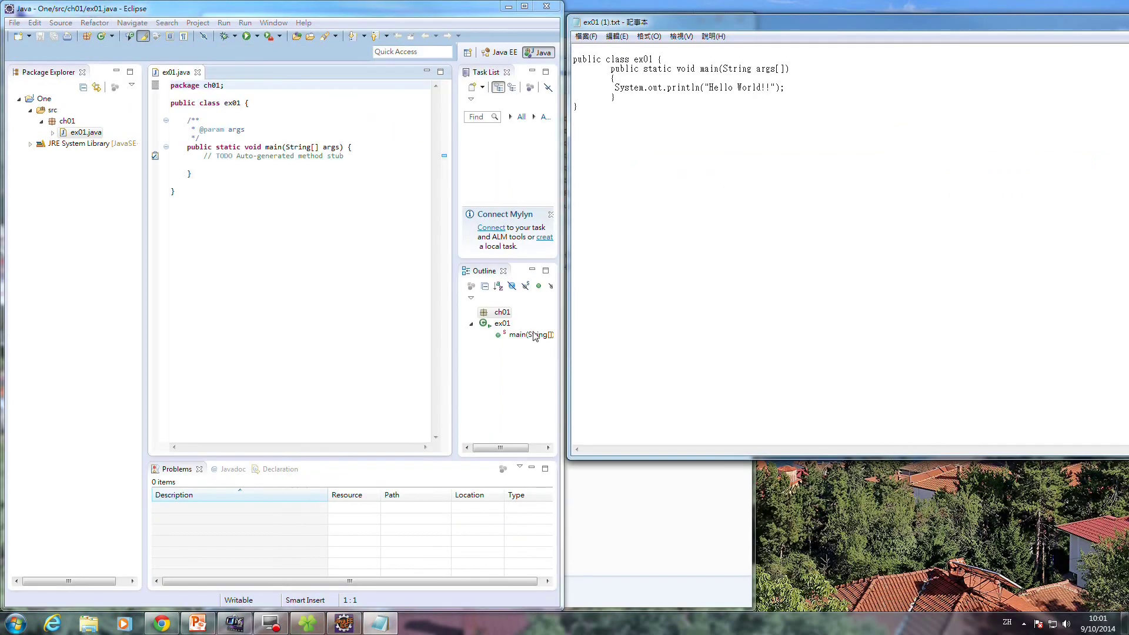